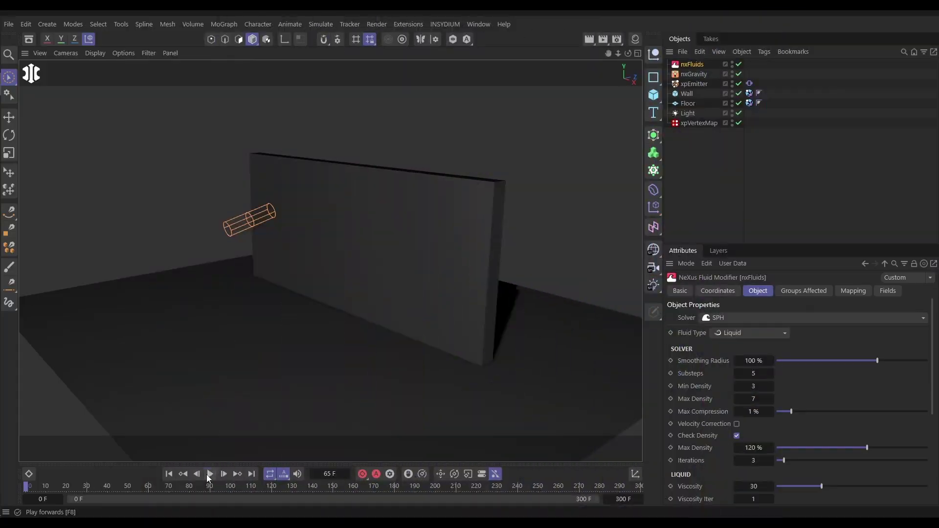
Step: Preview the fluid simulation and inspect the gravity and fluid modifier settings
left_click(208, 474)
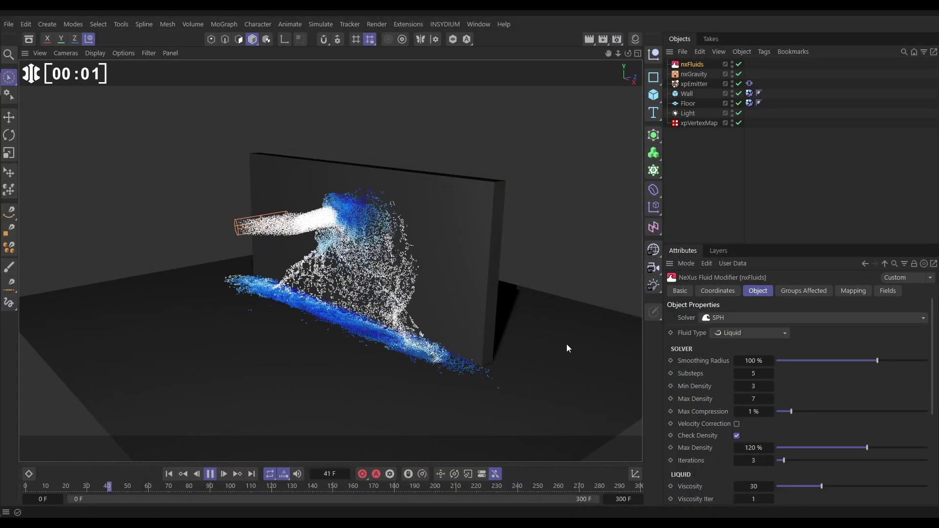
left_click(168, 474)
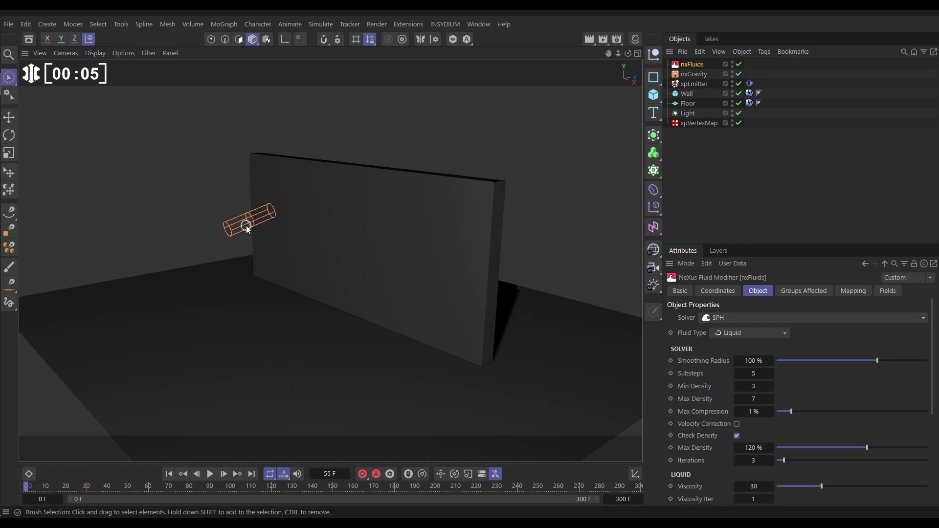
left_click(697, 77)
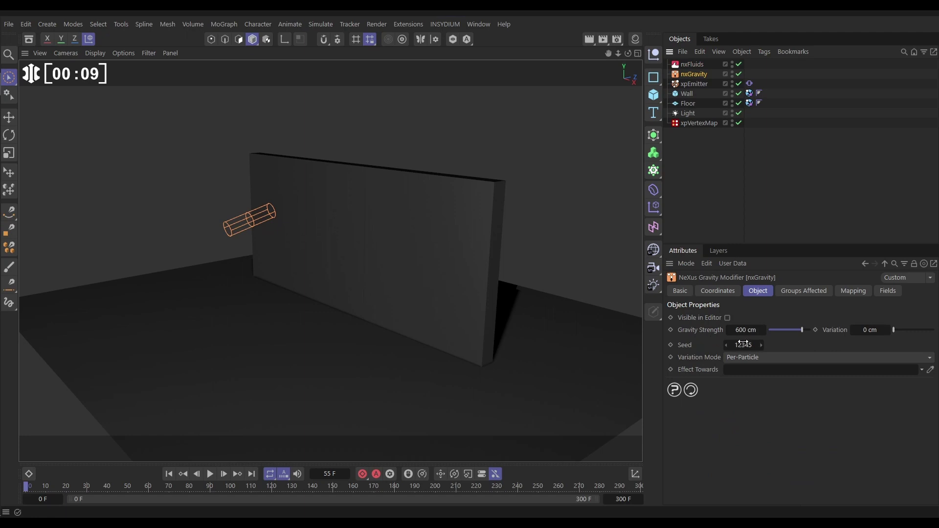
left_click(690, 65)
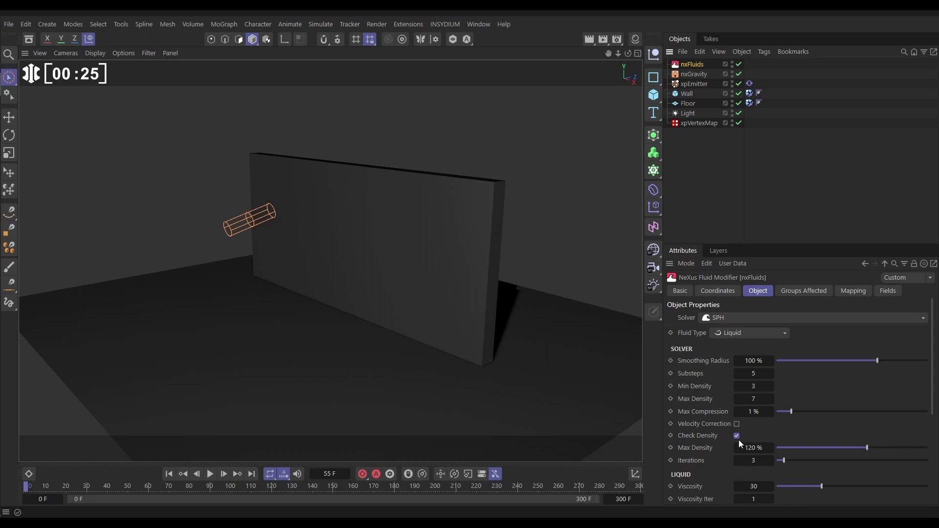
Step: Replay the fluid simulation a few more times, then rewind it to frame 0
left_click(209, 474)
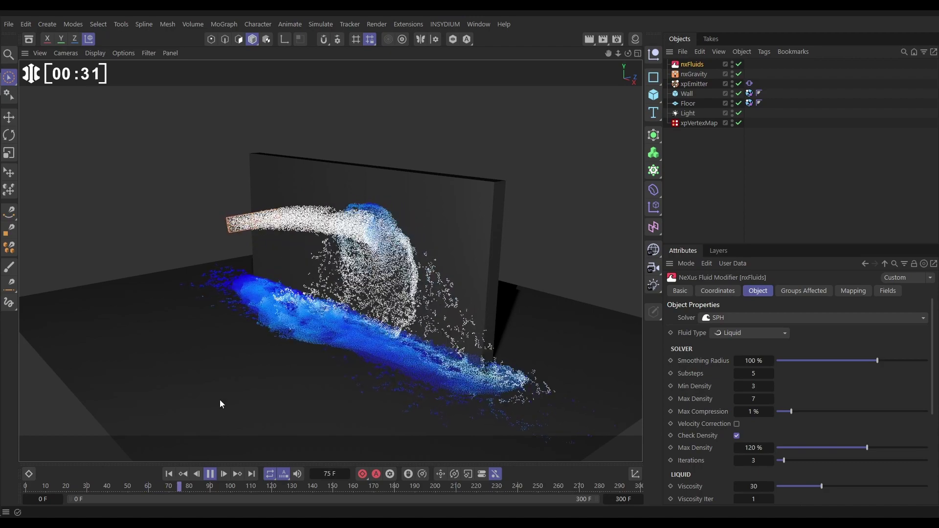
left_click(210, 474)
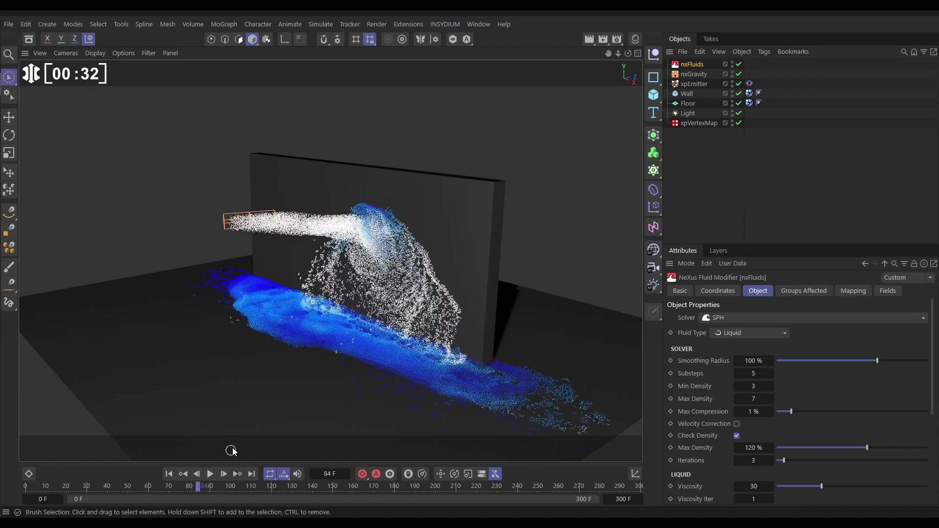
left_click(169, 474)
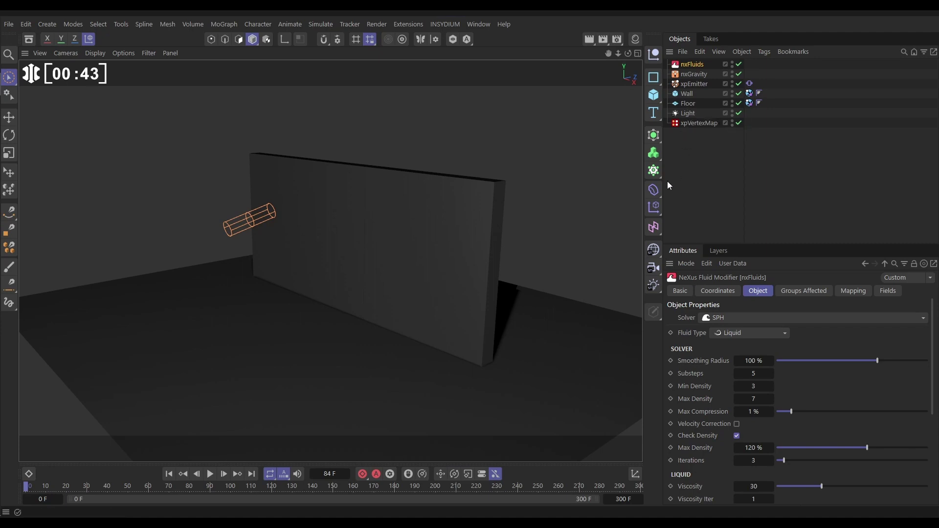
left_click(168, 474)
left_click(210, 474)
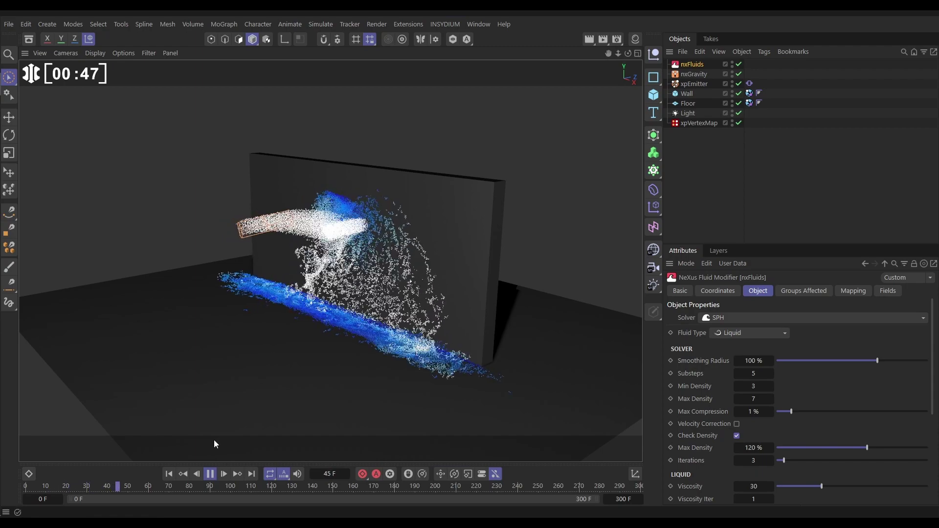
left_click(210, 474)
left_click(169, 474)
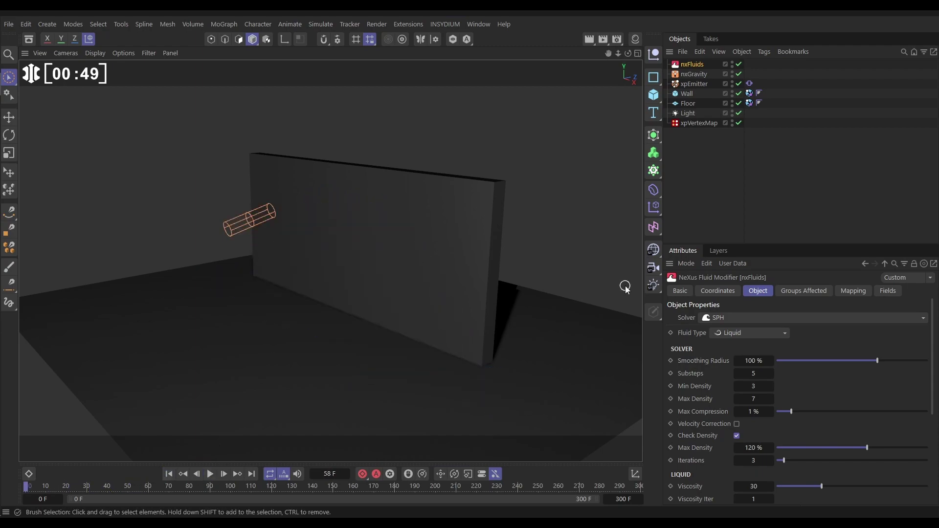
Step: Delete the old xpVertexMap, add a new one from INSYDIUM > X-Particles > Utilities, and position it in the hierarchy
left_click(699, 124)
key("Delete")
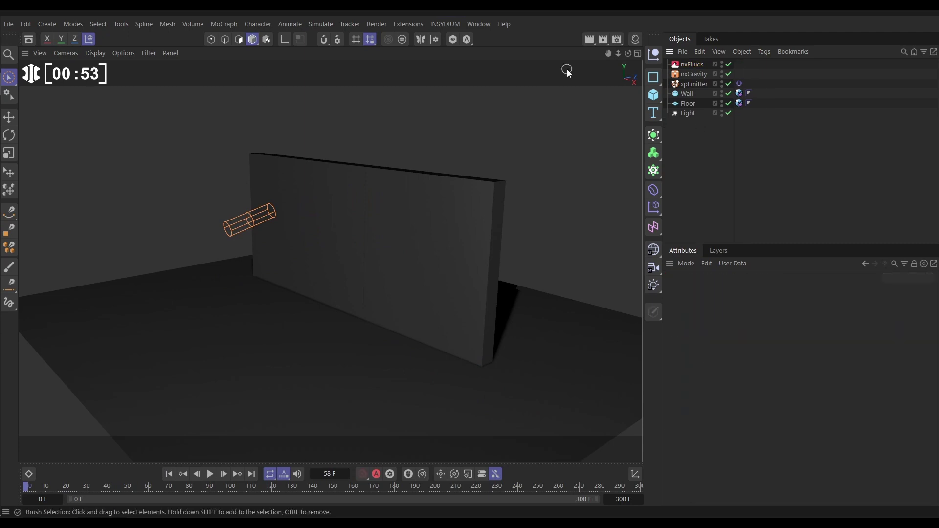
left_click(435, 24)
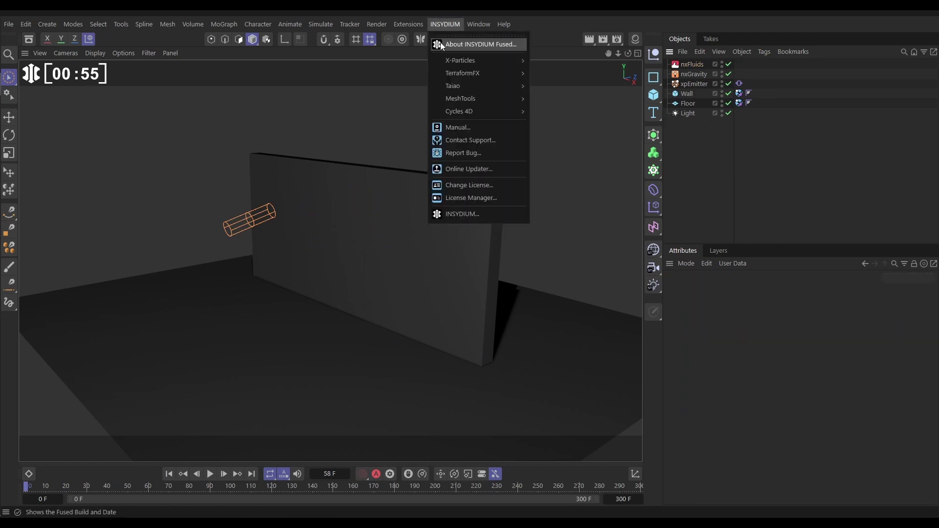
mouse_move(446, 60)
mouse_move(556, 201)
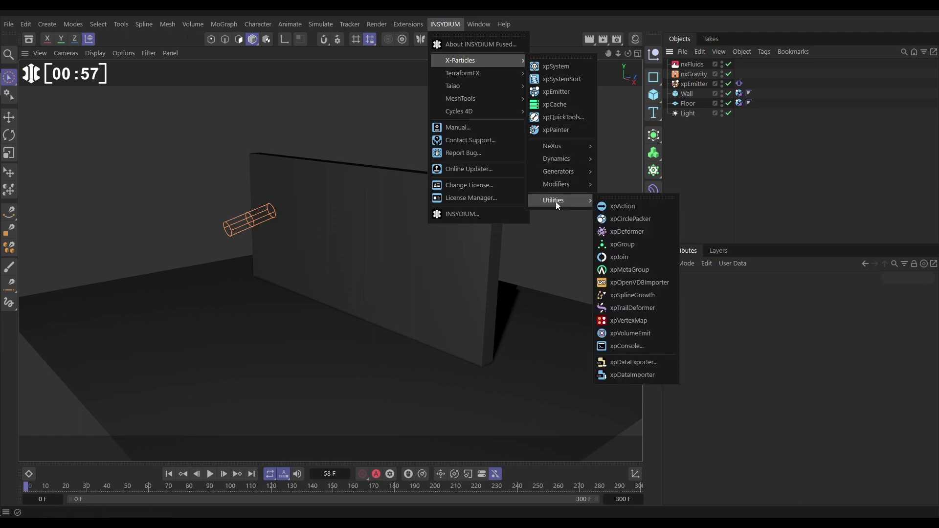
left_click(624, 321)
left_click_drag(700, 67, 700, 128)
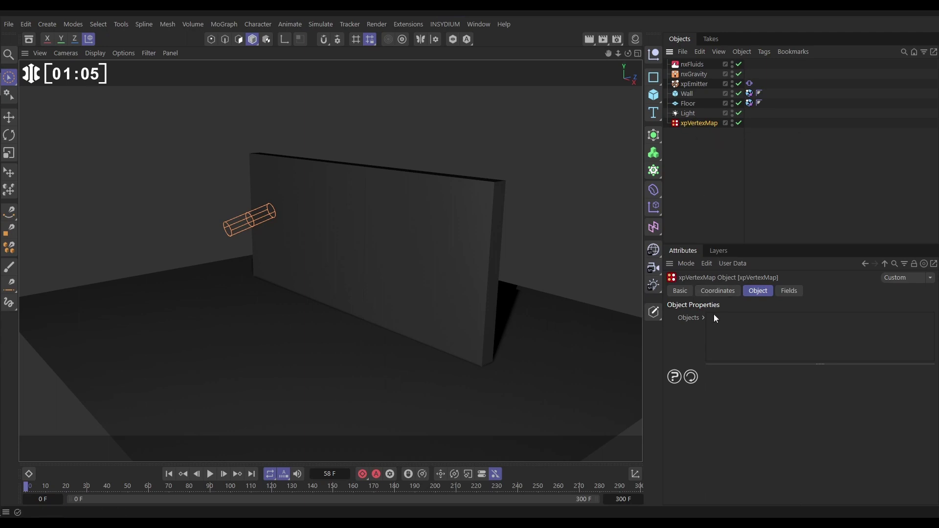
Step: Hide Wall in the viewport, Ctrl-drag a visible copy Wall.1, and delete its xpCollider tag
left_click(687, 94)
left_click(524, 140)
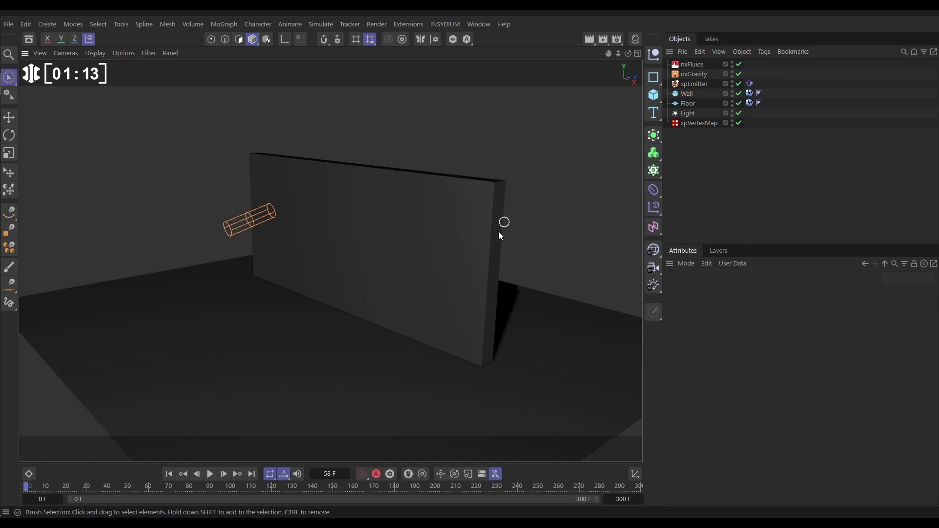
right_click(434, 300)
key("Escape")
left_click(733, 92)
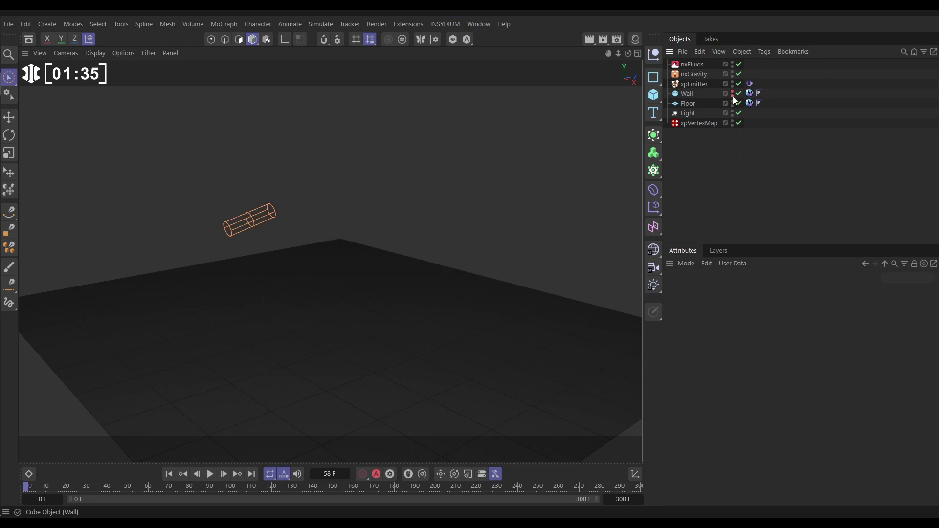
left_click(688, 93)
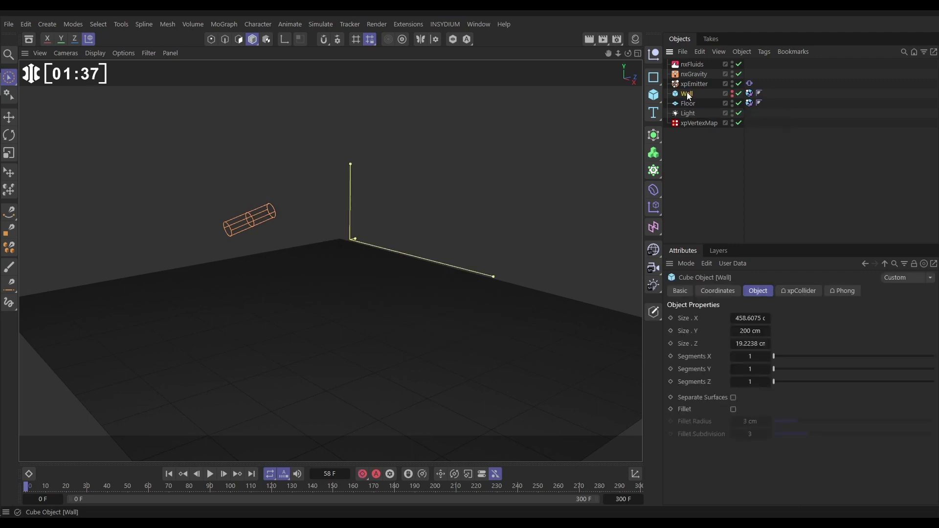
left_click_drag(687, 93, 691, 108, "ctrl")
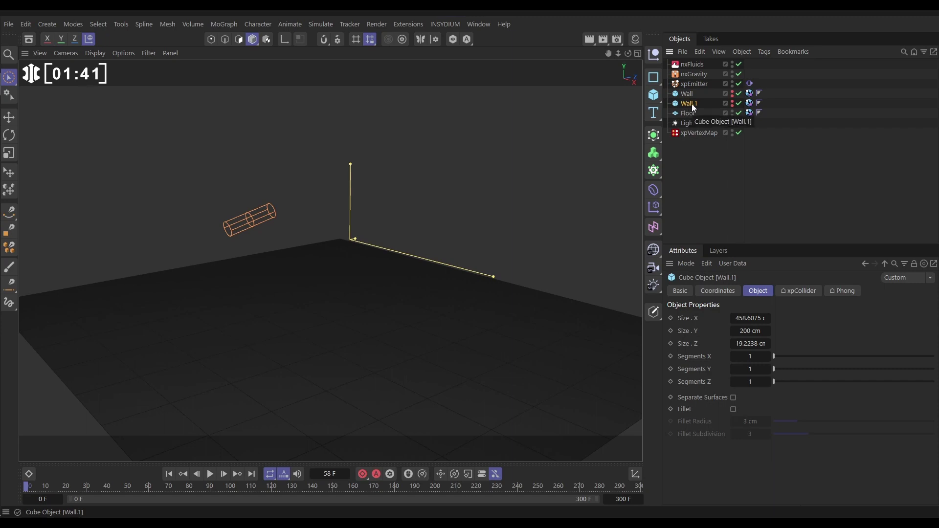
left_click(732, 100)
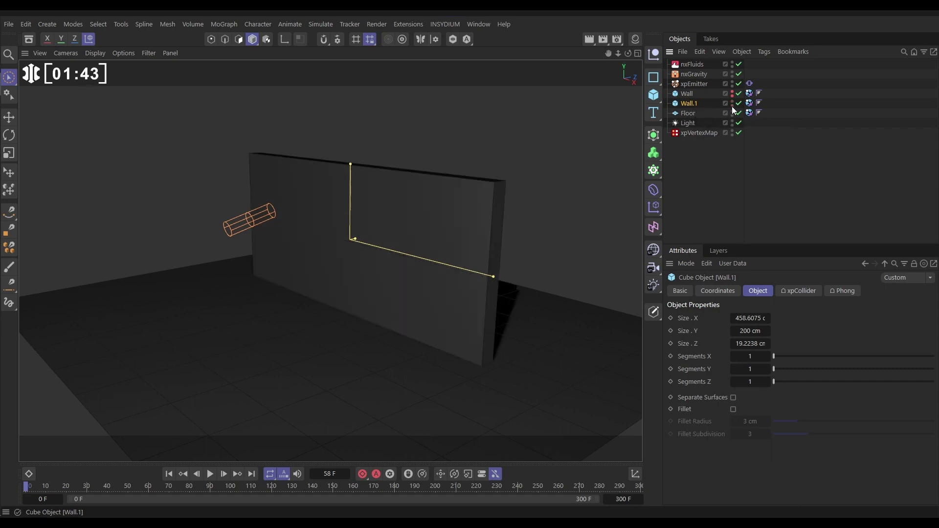
left_click(749, 103)
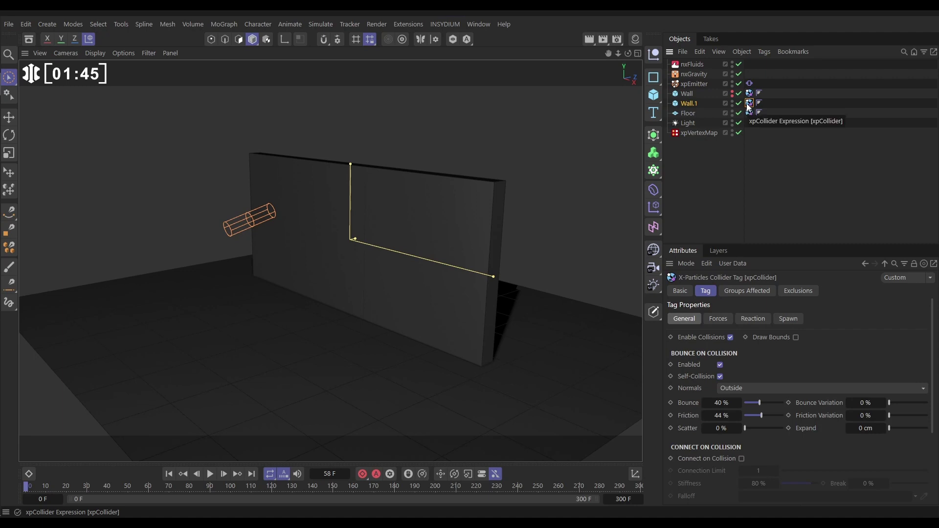
key("Delete")
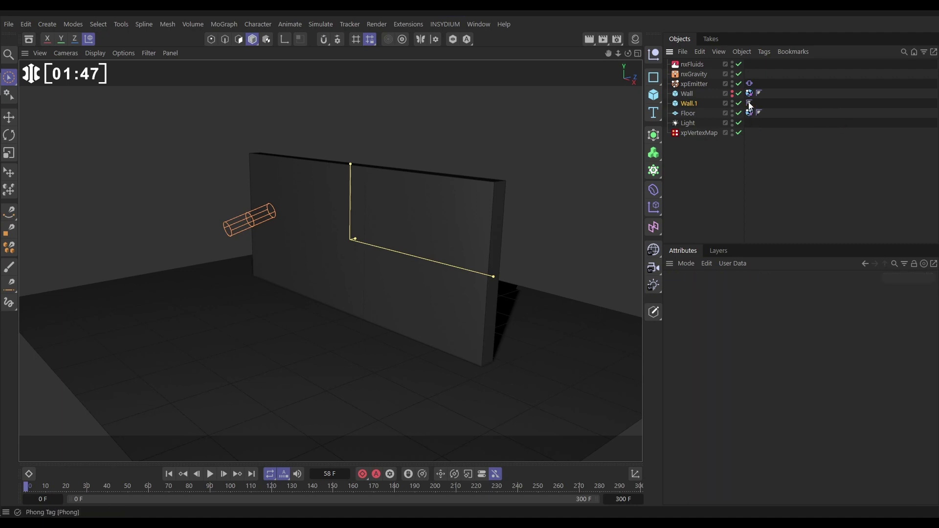
Step: Set Wall.1's Segments X to 90 and Segments Y to 40
left_click(691, 104)
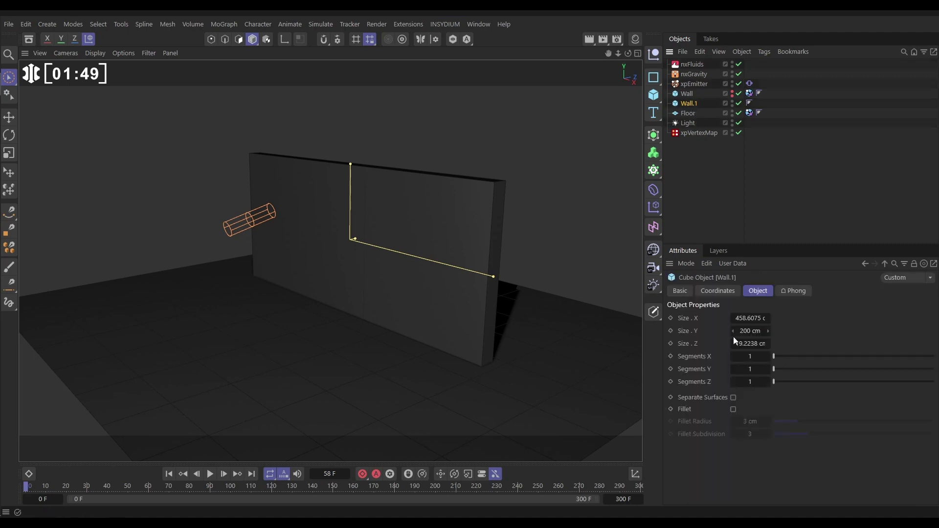
left_click(754, 360)
key("Return")
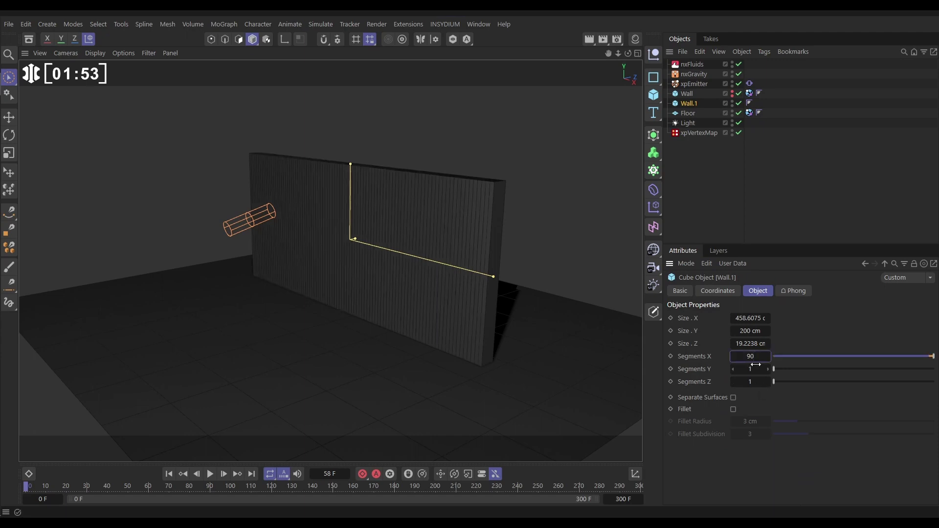
left_click(751, 369)
type("40")
key("Return")
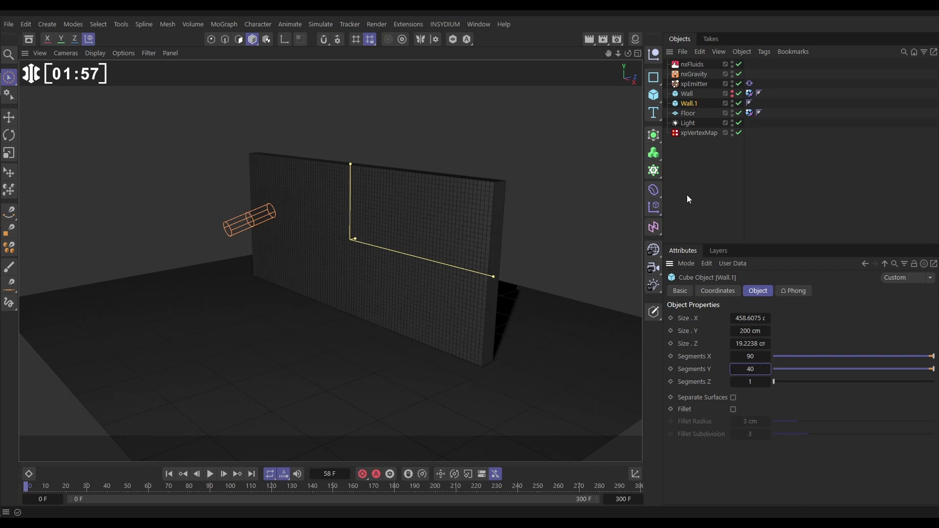
Step: Check the wall's new grid, then drag Wall.1 into the xpVertexMap's Objects list
left_click(687, 195)
right_click_drag(422, 228, 476, 228, "alt")
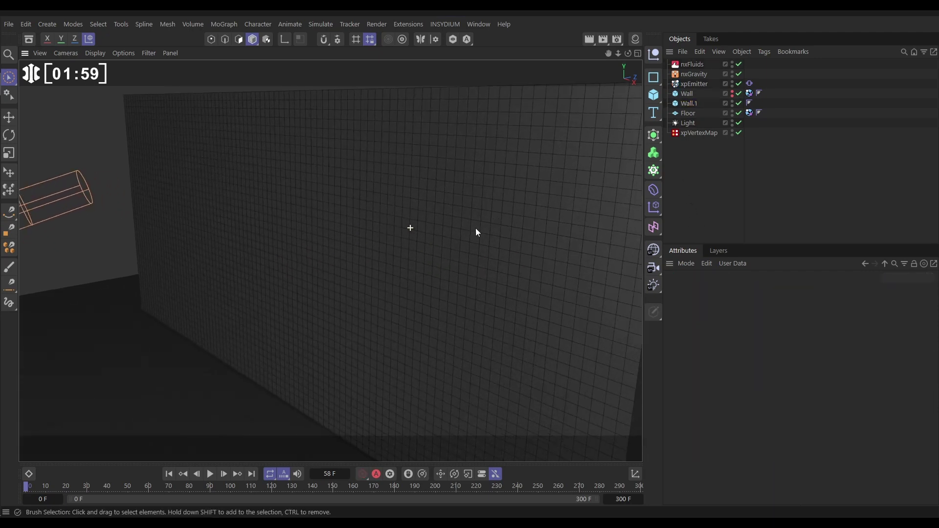
right_click_drag(396, 313, 306, 313, "alt")
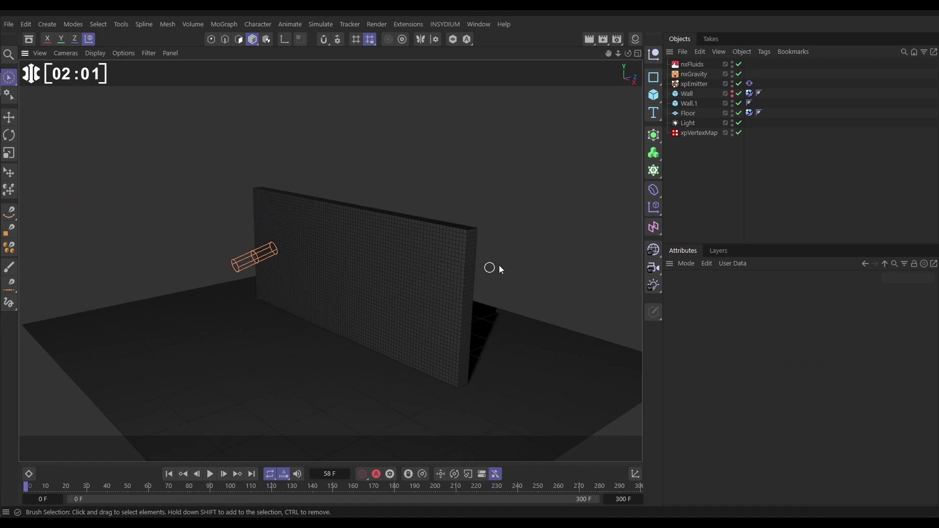
left_click(702, 134)
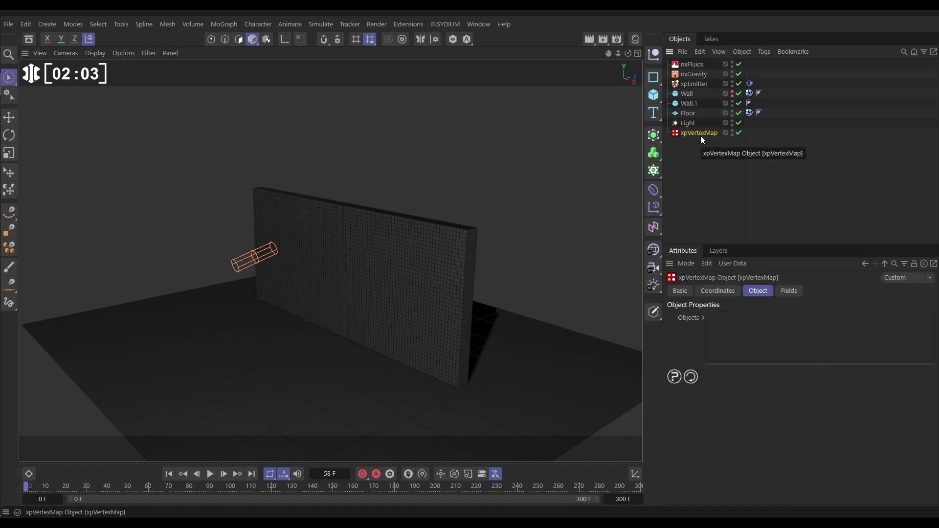
left_click_drag(688, 104, 730, 329)
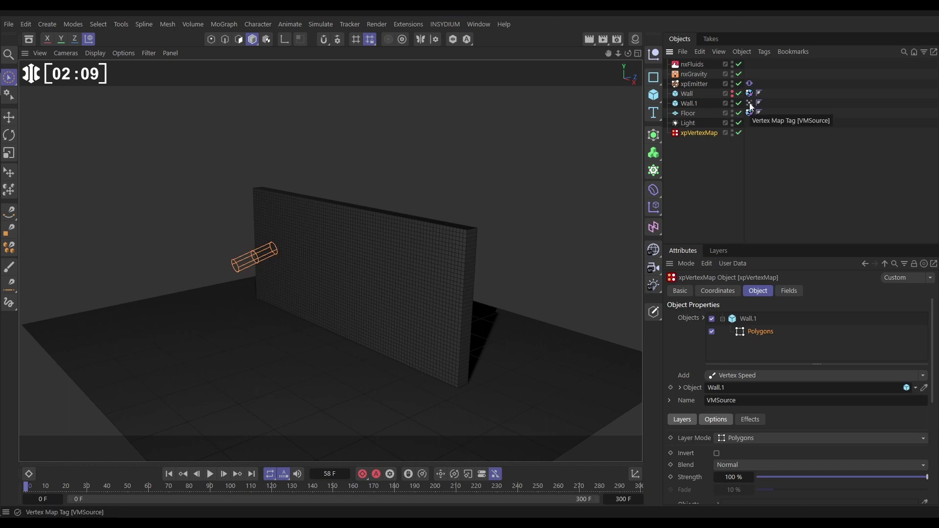
Step: Select the xpVertexMap and delete the default Polygons layer listed under Wall.1
left_click(687, 104)
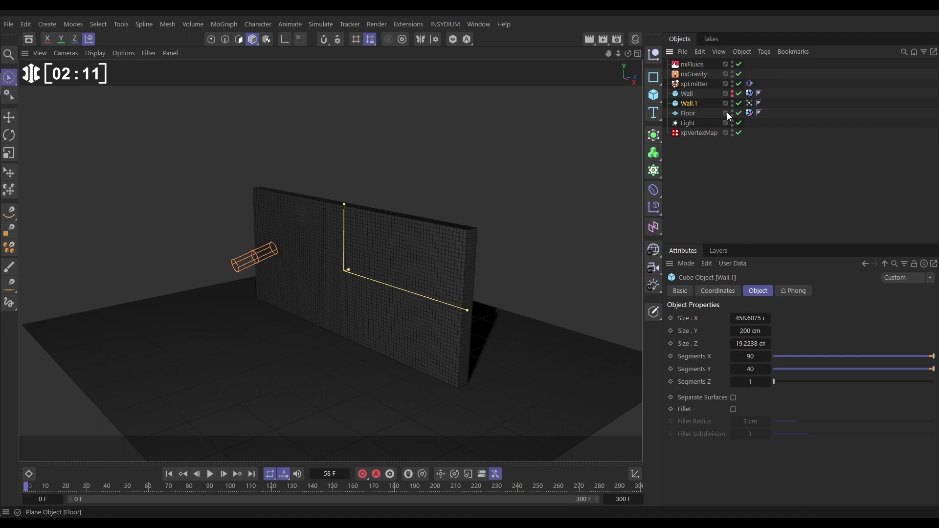
left_click(750, 103)
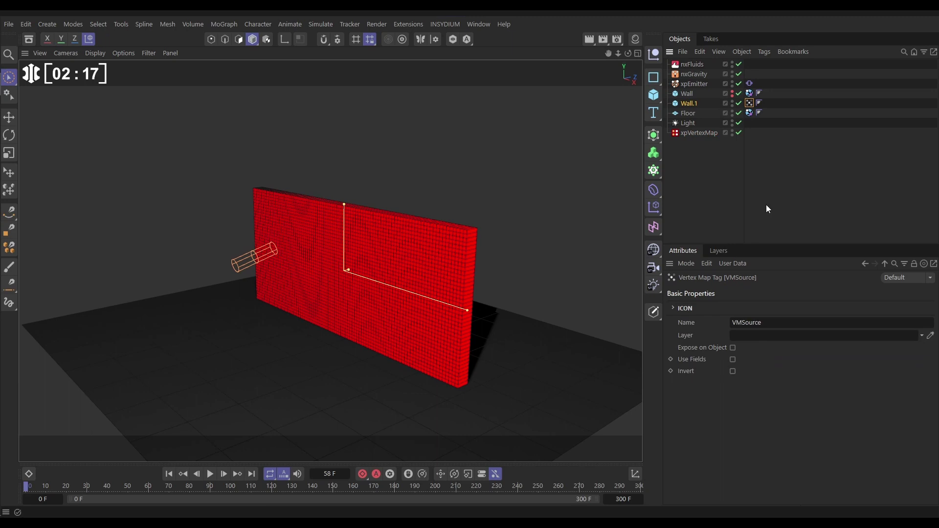
left_click(694, 133)
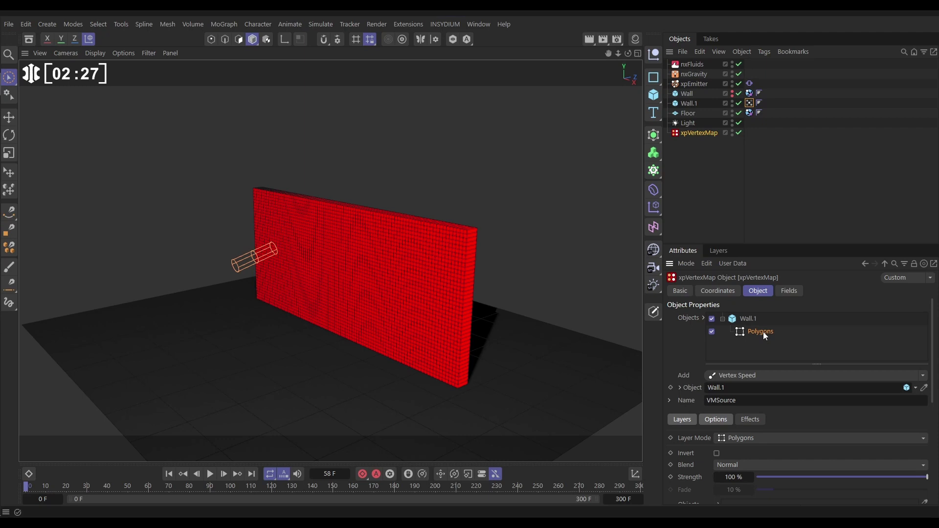
key("Delete")
Step: Add an X-Particles/Vertices layer under Wall.1 and set xpEmitter as its source object
left_click(747, 319)
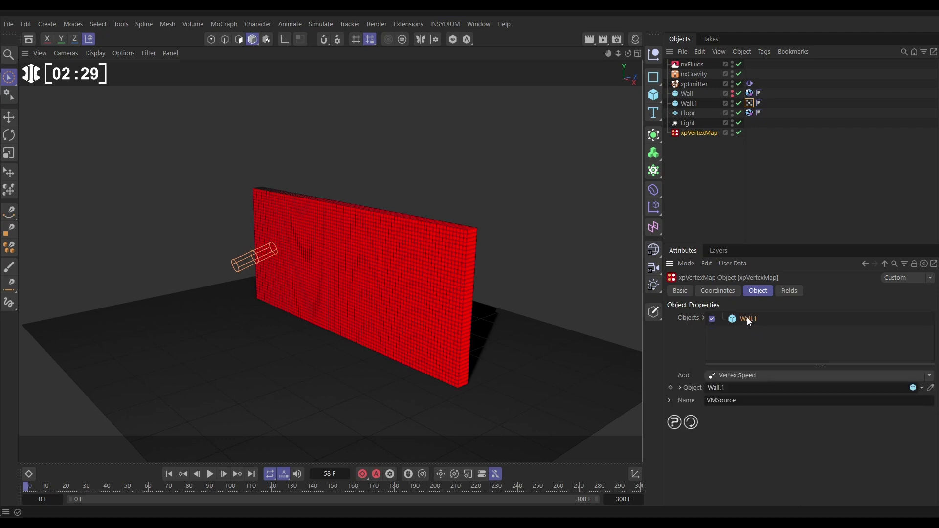
left_click(930, 375)
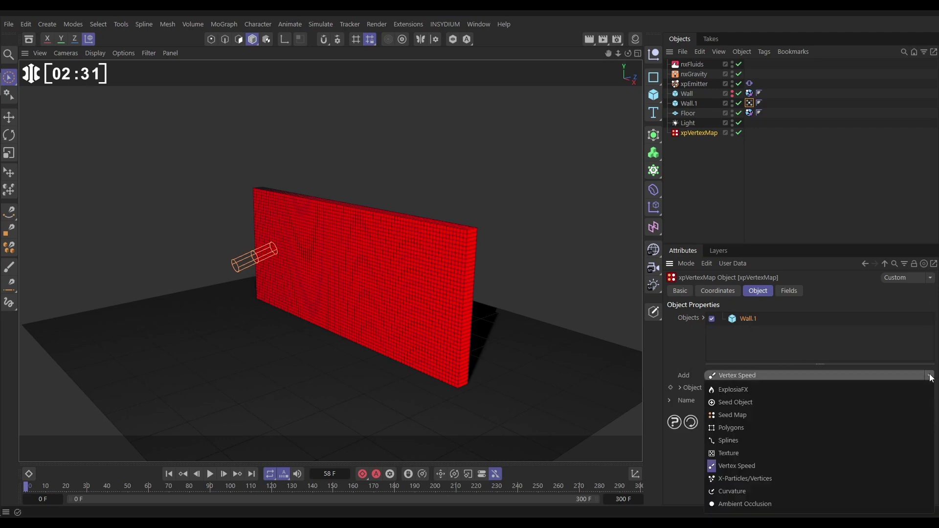
left_click(741, 477)
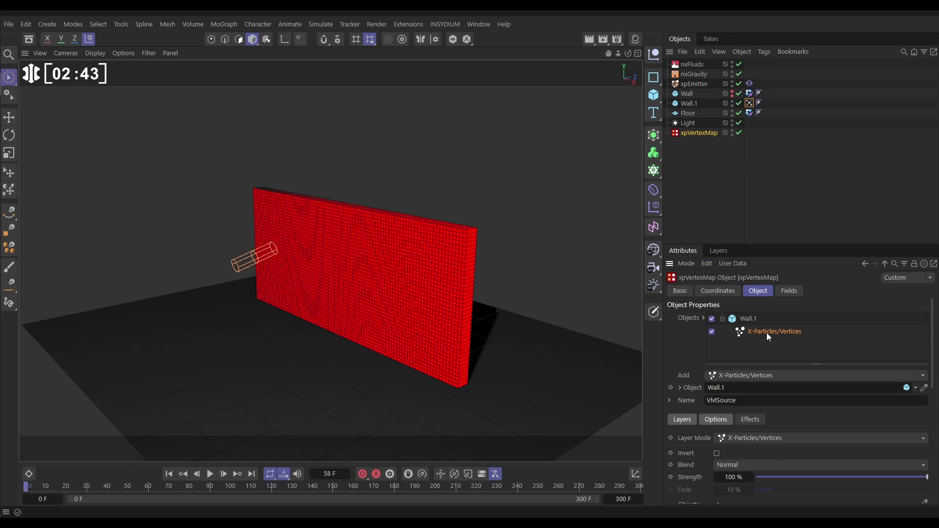
left_click(717, 420)
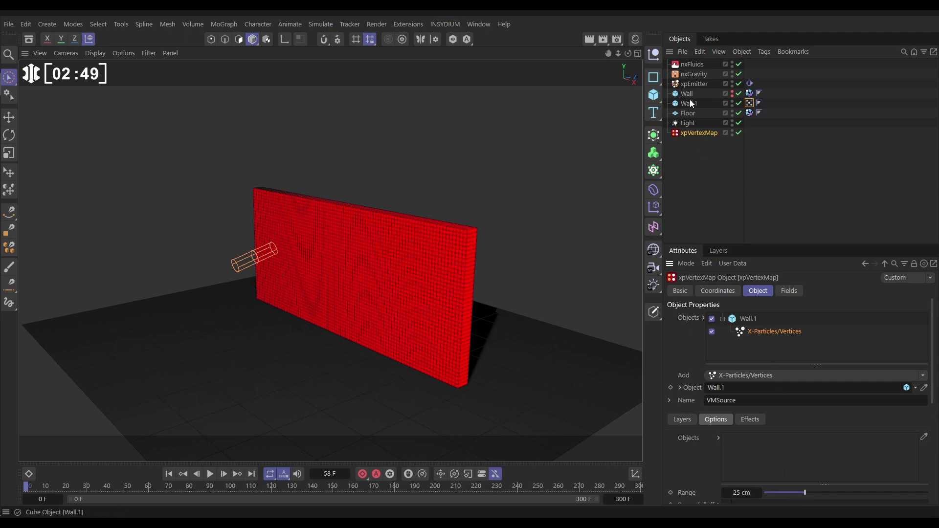
left_click_drag(688, 83, 758, 444)
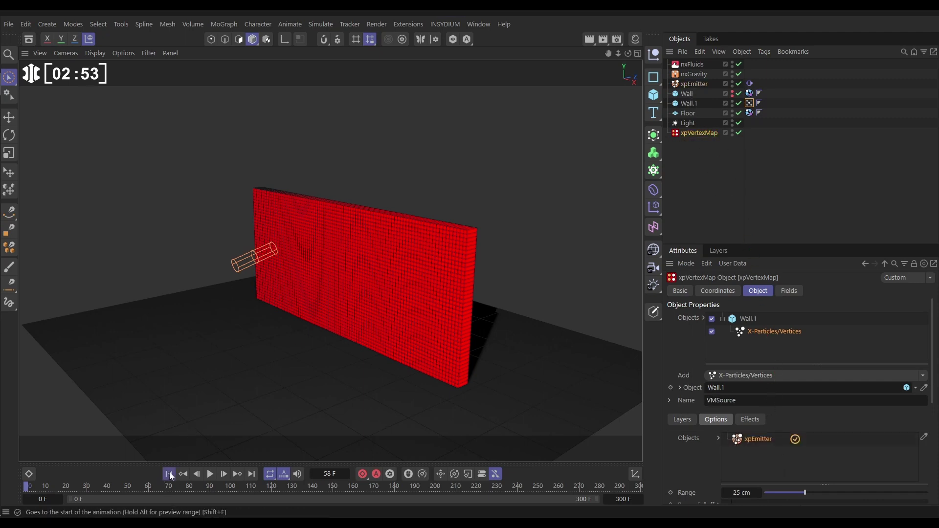
Step: Play the simulation, pause near frame 48, and scroll down to the Range Falloff settings
left_click(210, 474)
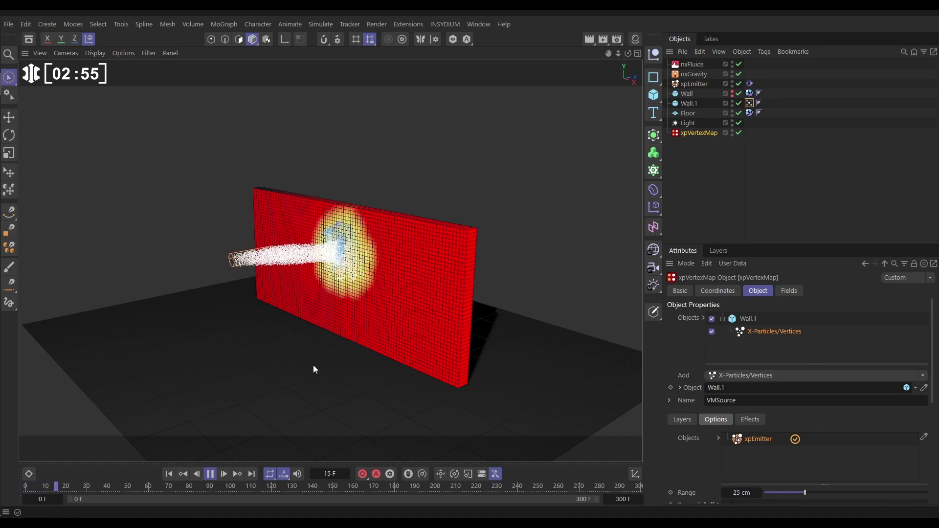
left_click(210, 474)
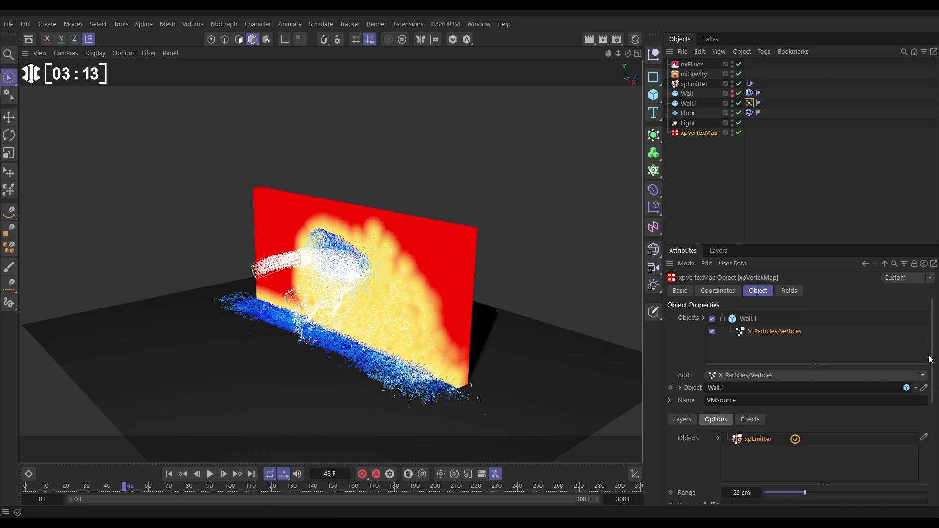
scroll(936, 384, "down", 2)
scroll(904, 435, "down", 2)
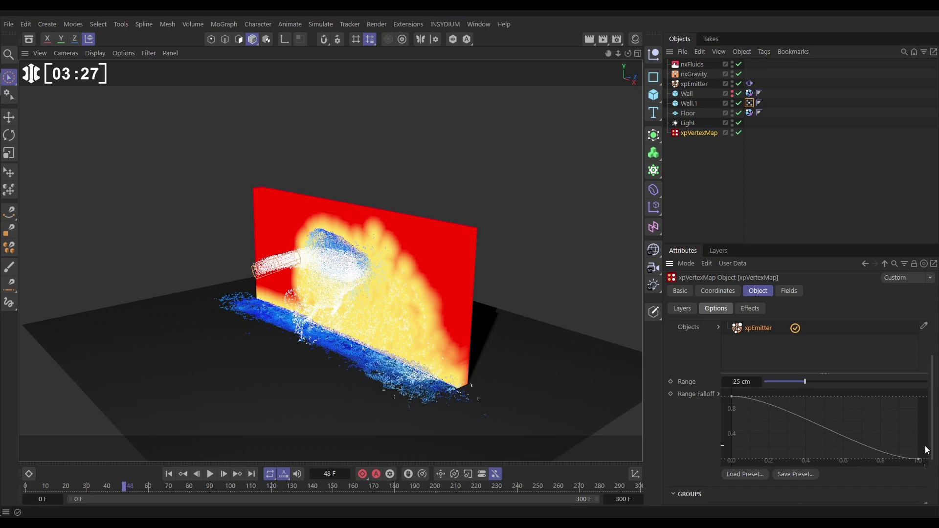
Step: Set the X-Particles/Vertices layer's Range to 5 cm
scroll(927, 450, "up", 3)
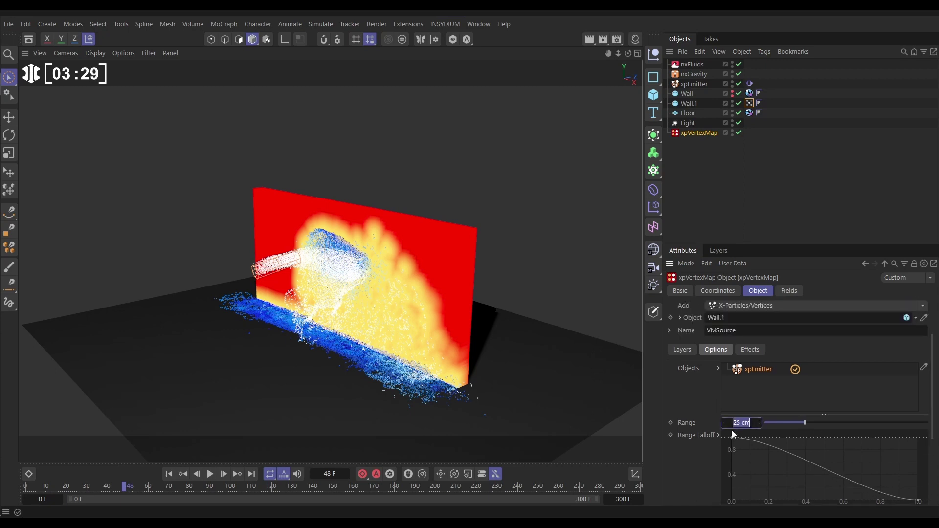
type("5")
key("Return")
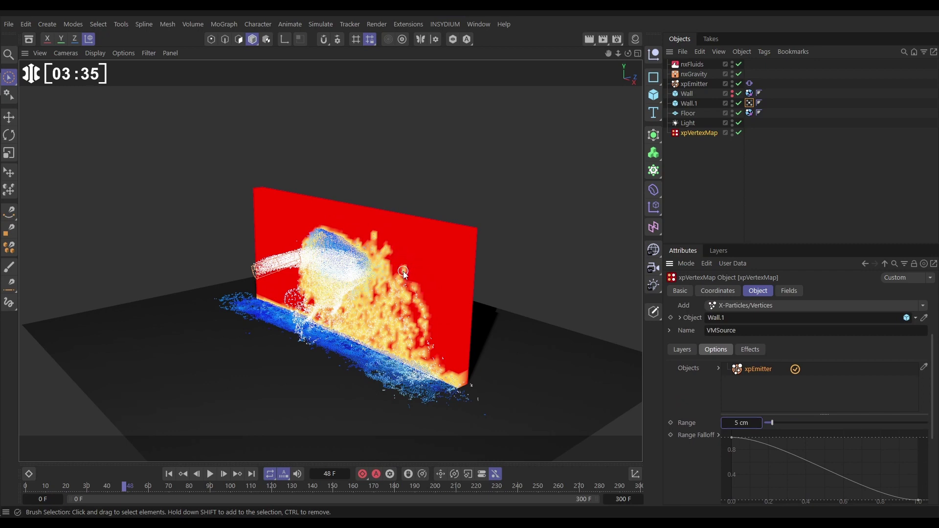
scroll(400, 291, "up", 3)
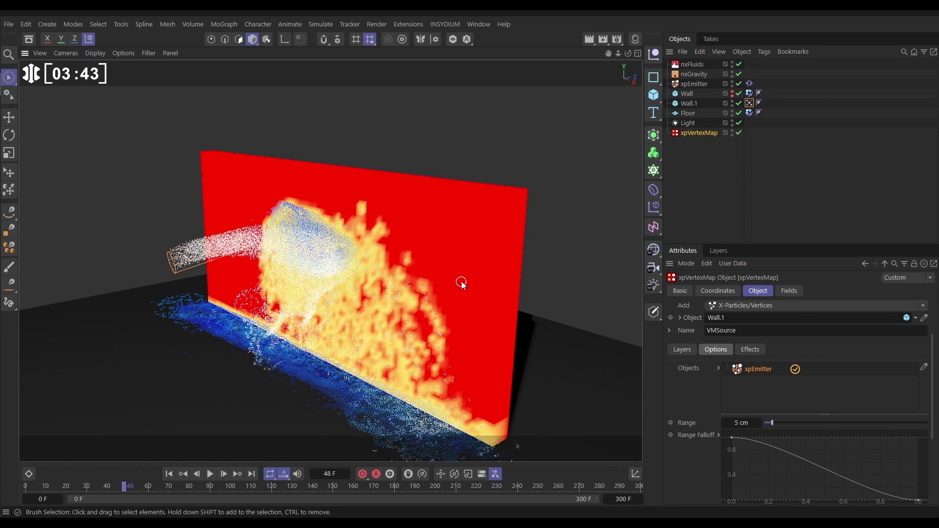
Step: Set Smoothing to 7 in the layer's Effects and replay the simulation from the start
left_click(750, 351)
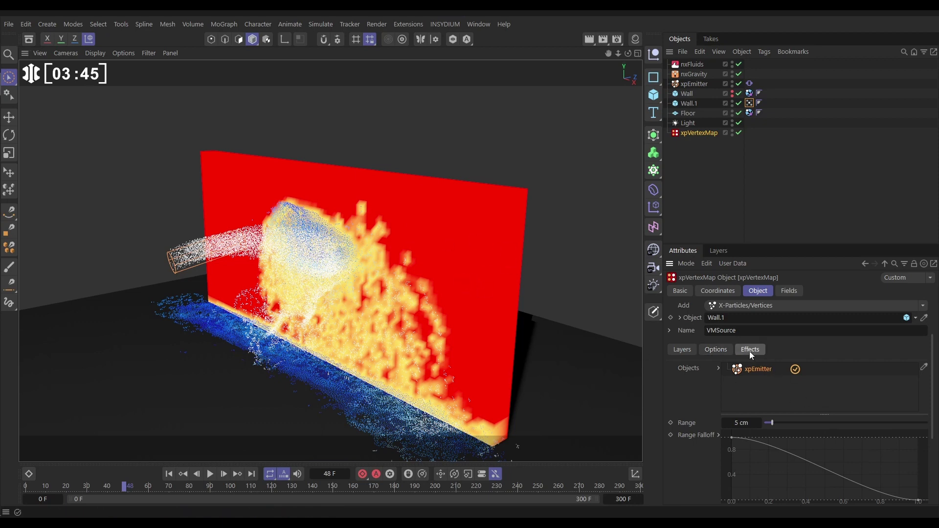
left_click_drag(764, 431, 842, 429)
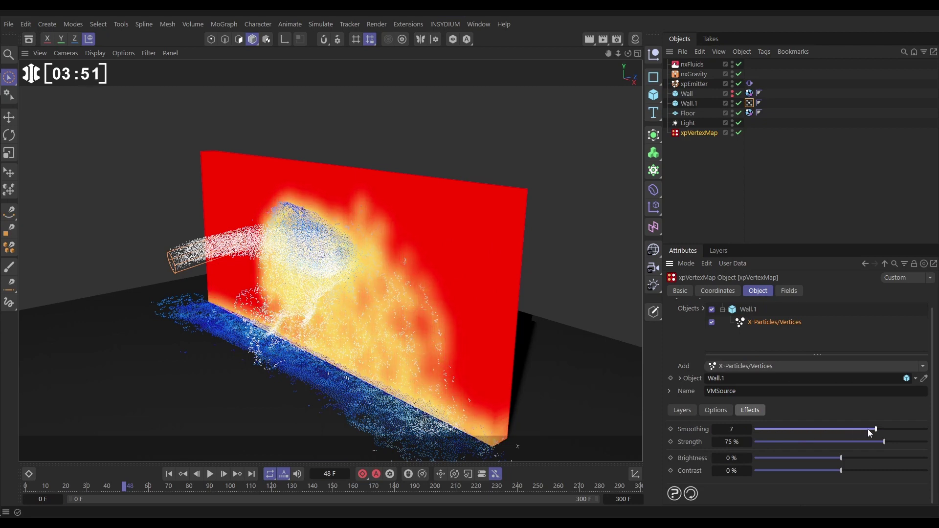
left_click(168, 474)
left_click(210, 474)
scroll(410, 318, "down", 5)
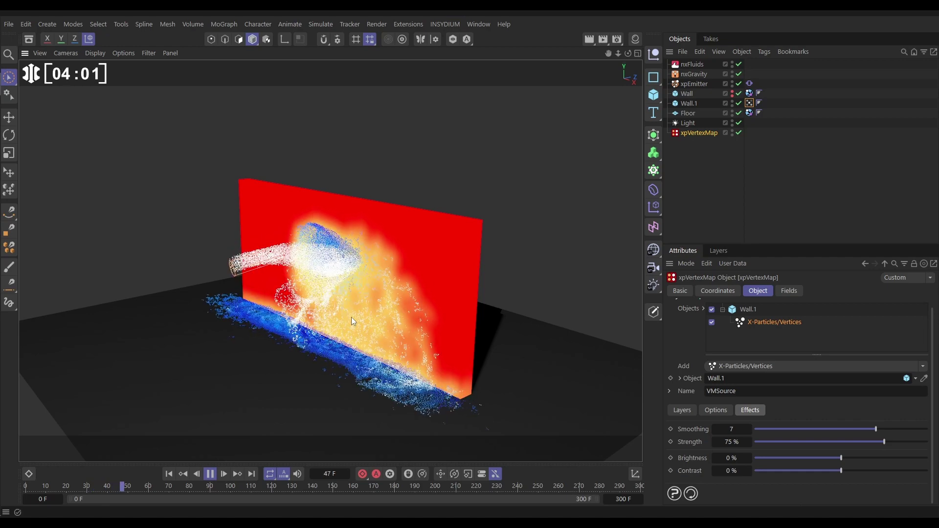
Step: Pause at frame 55, hide xpEmitter in the viewport, then replay with F8 and pause at frame 73
left_click(210, 474)
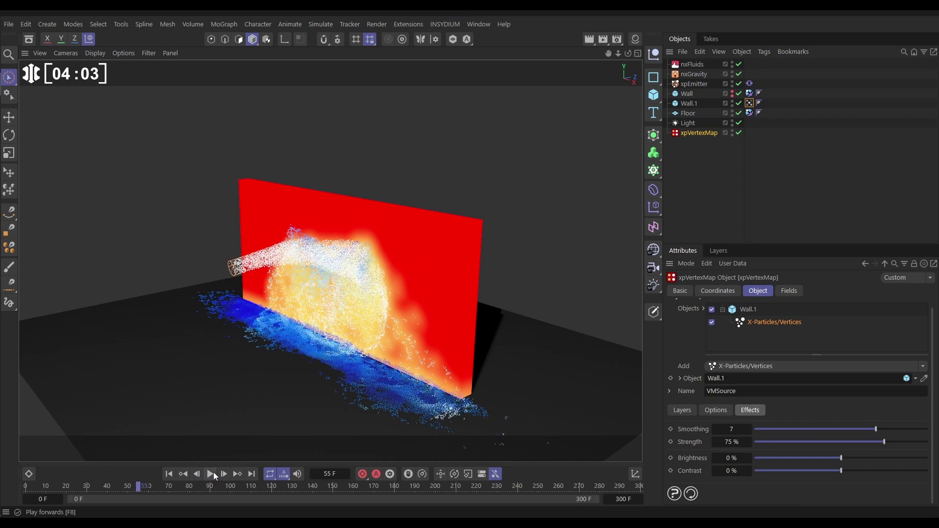
left_click(733, 84)
key("F8")
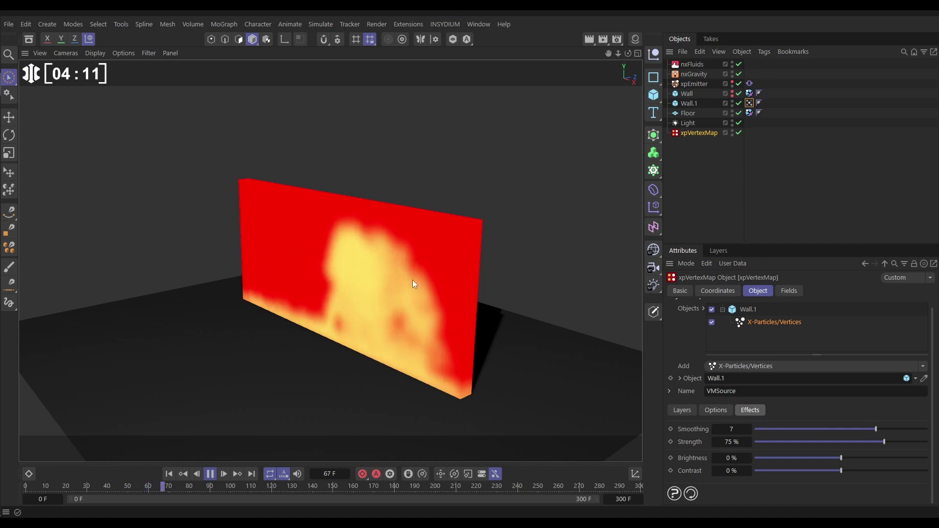
left_click(211, 474)
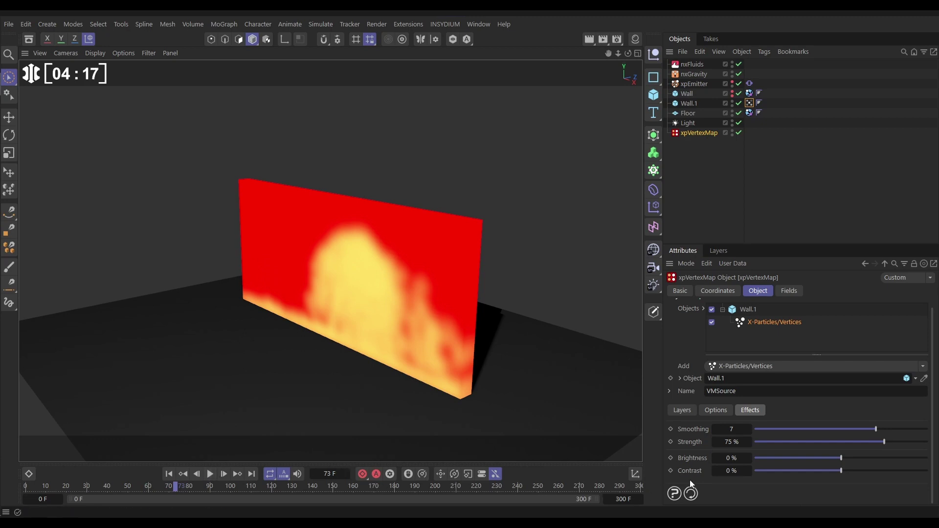
Step: Set the layer's Blend mode to Fade then Add and play the simulation
left_click(685, 411)
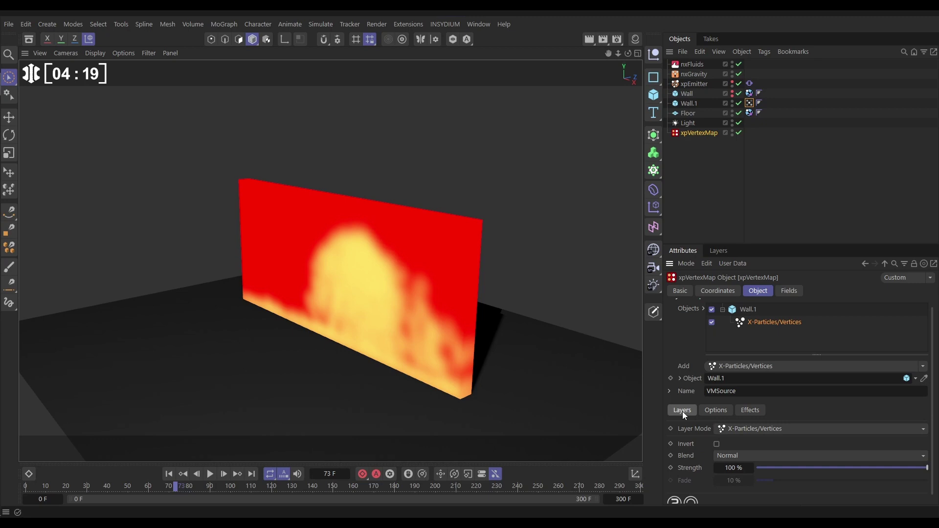
left_click(734, 458)
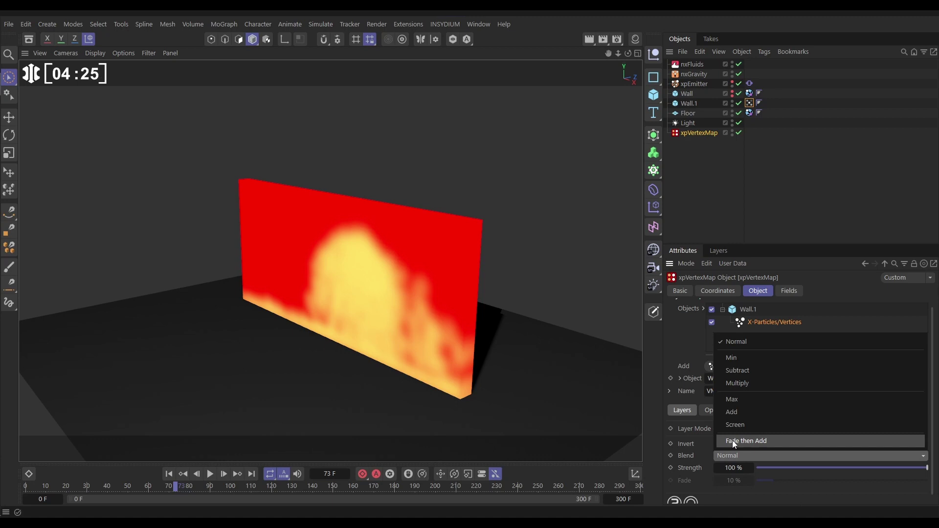
left_click(734, 441)
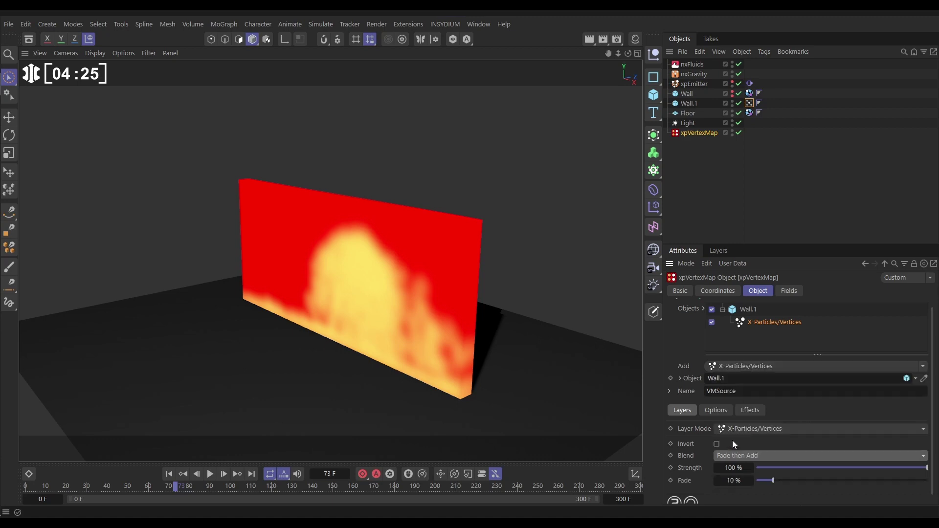
left_click(210, 474)
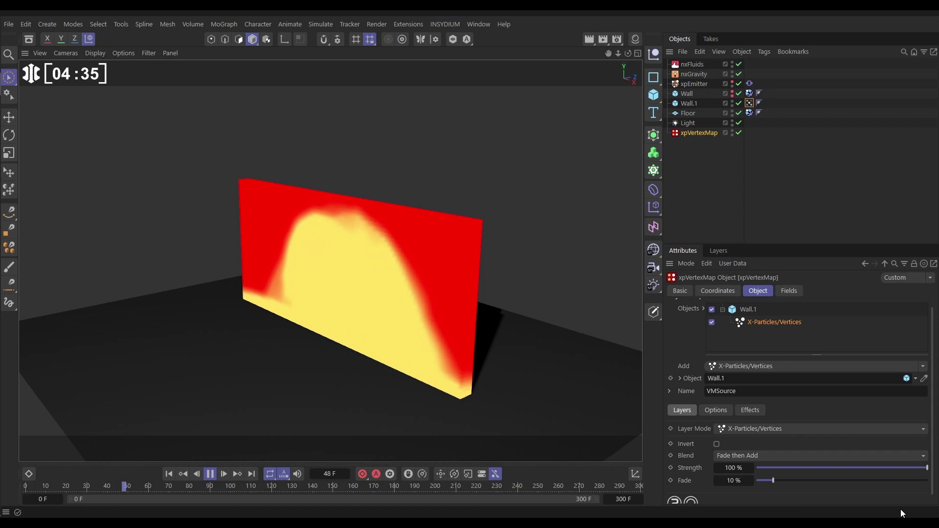
Step: Raise the X-Particles/Vertices layer Fade from 10% to 38% and stop playback at frame 83
left_click_drag(780, 482, 821, 481)
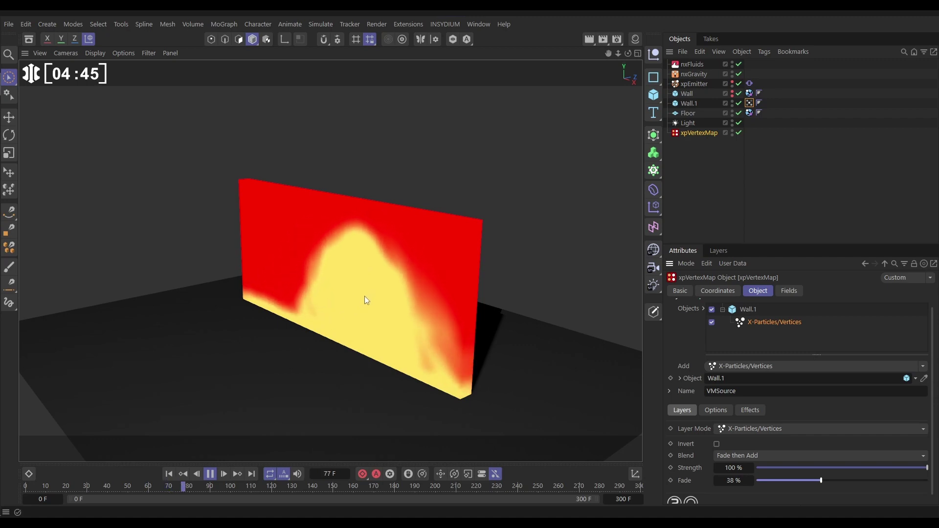
left_click(211, 474)
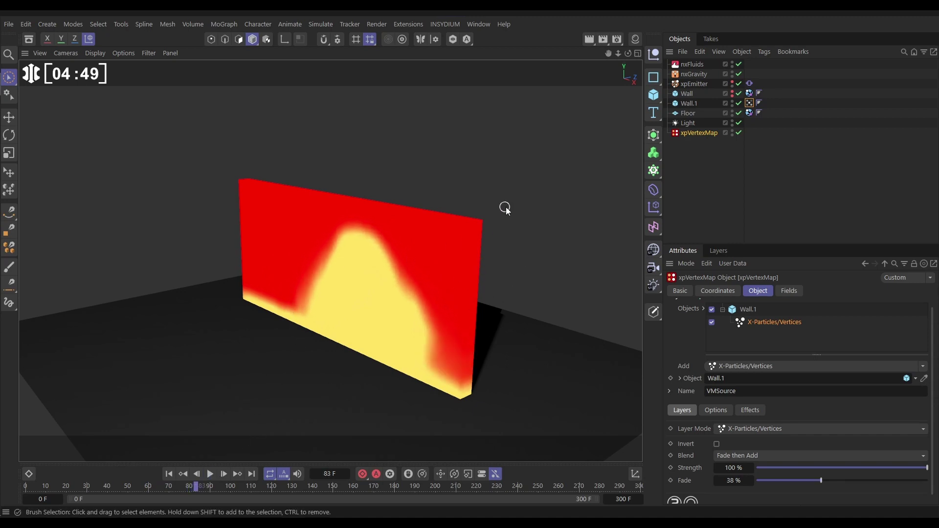
Step: Unhide xpEmitter in the viewport and replay the simulation from frame 0
left_click(733, 82)
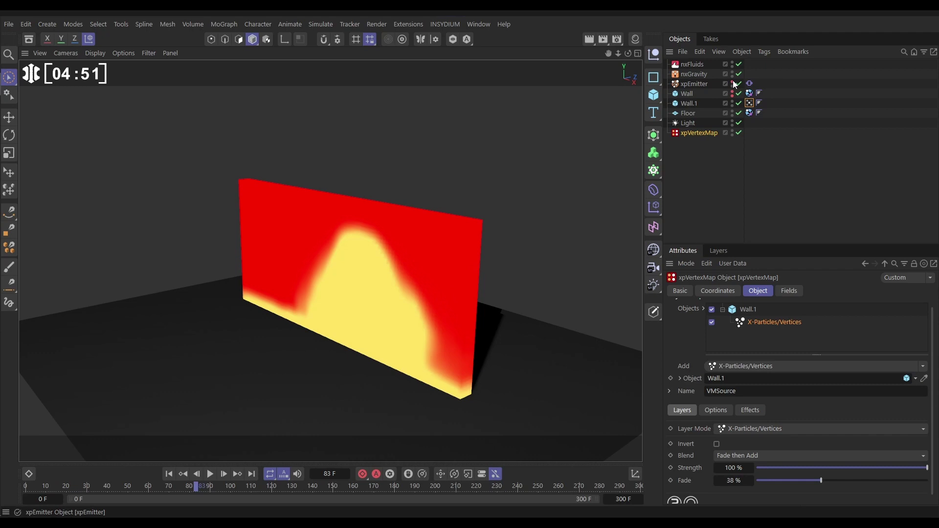
left_click(168, 474)
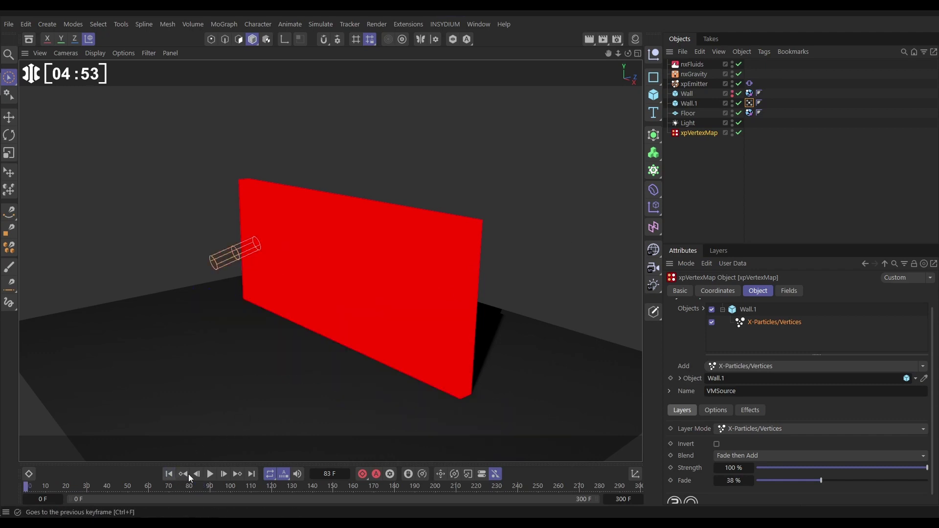
left_click(210, 474)
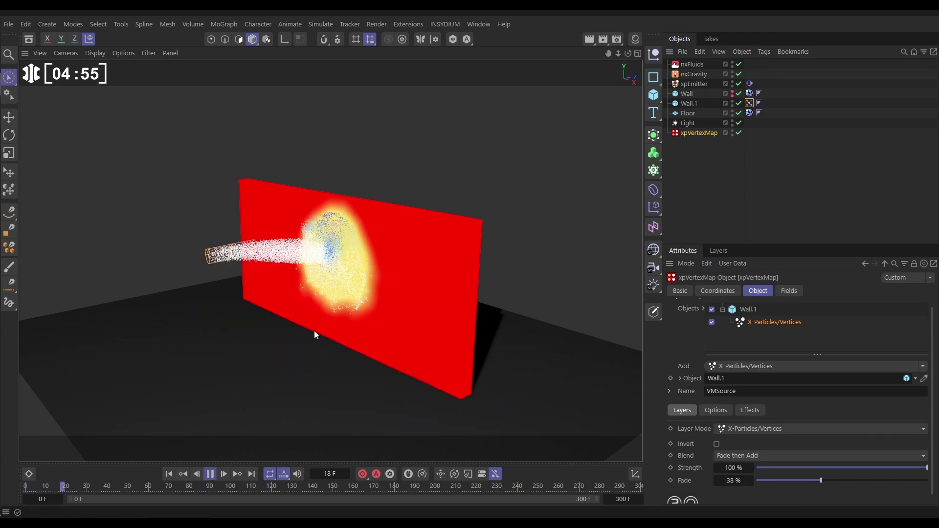